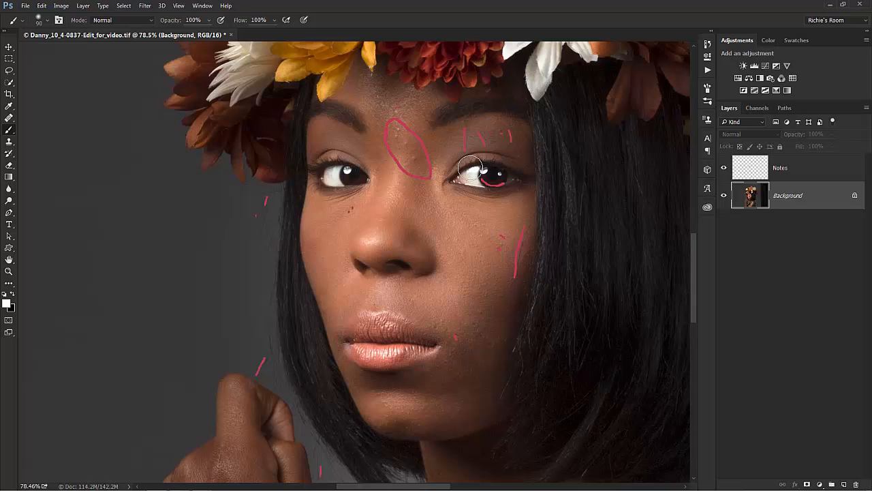
Step: Hide the Notes layer and duplicate the Background layer for retouching
click(723, 167)
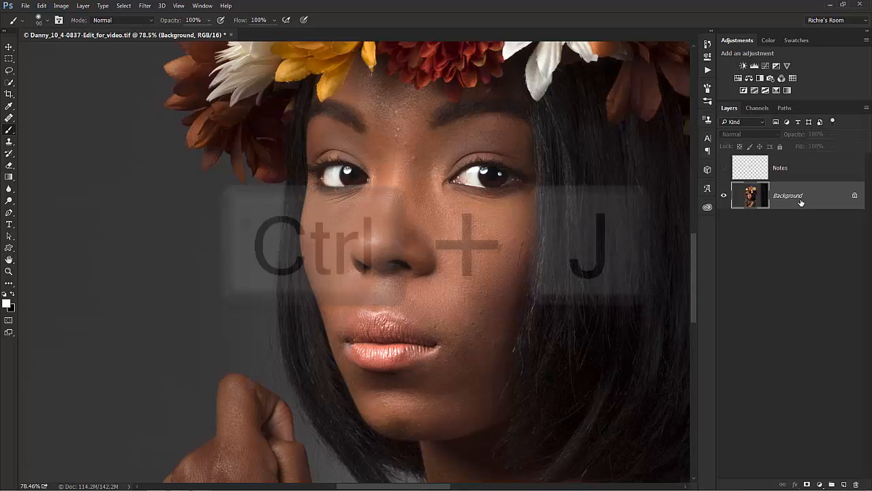
key(ctrl+j)
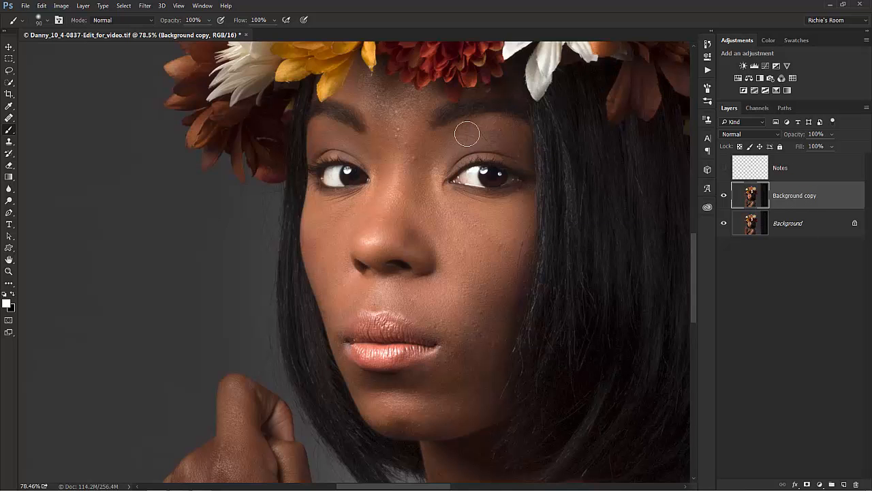
scroll(416, 101, up, 4)
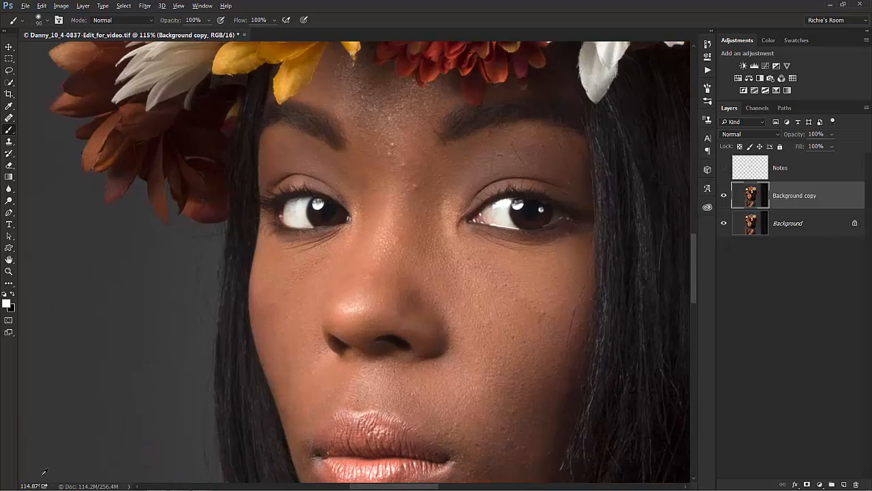
scroll(43, 471, down, 1)
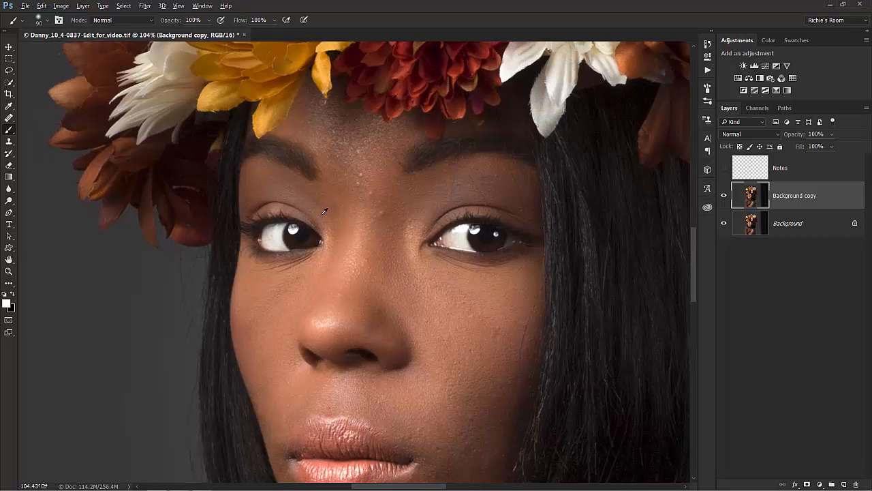
scroll(340, 202, up, 1)
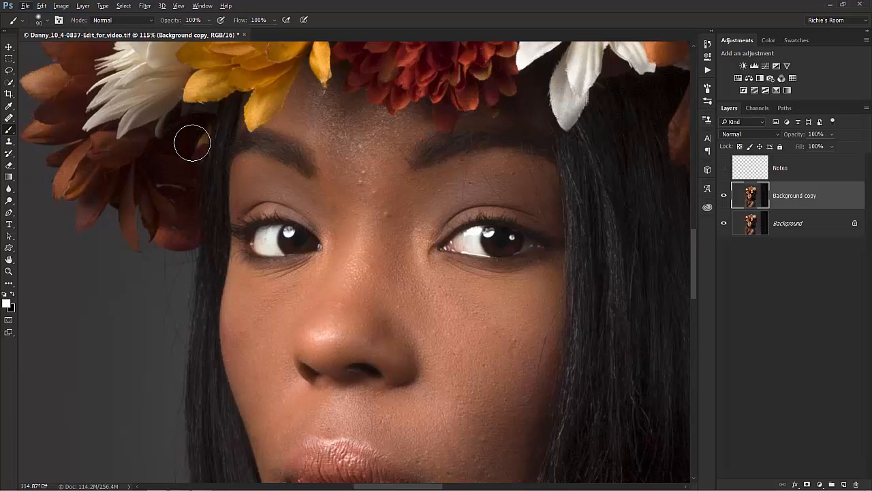
Step: Try the Spot Healing Brush on a blemish between the eyebrows
key(j)
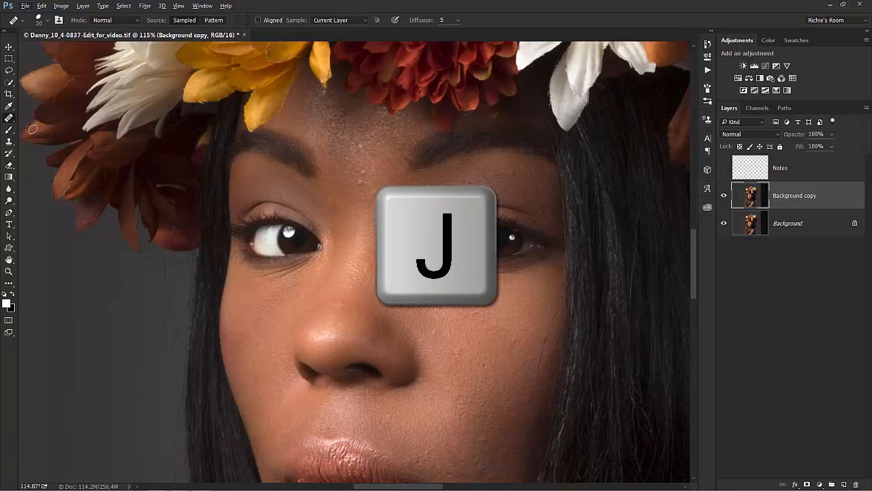
right_click(10, 123)
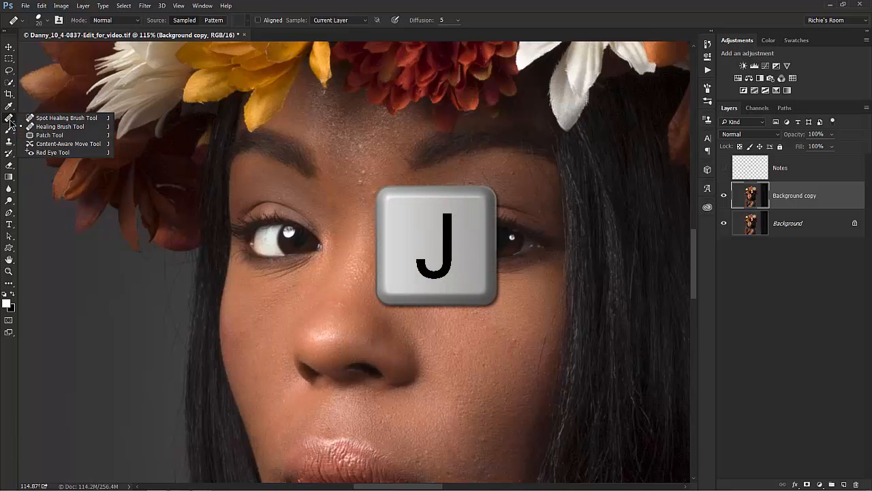
click(54, 117)
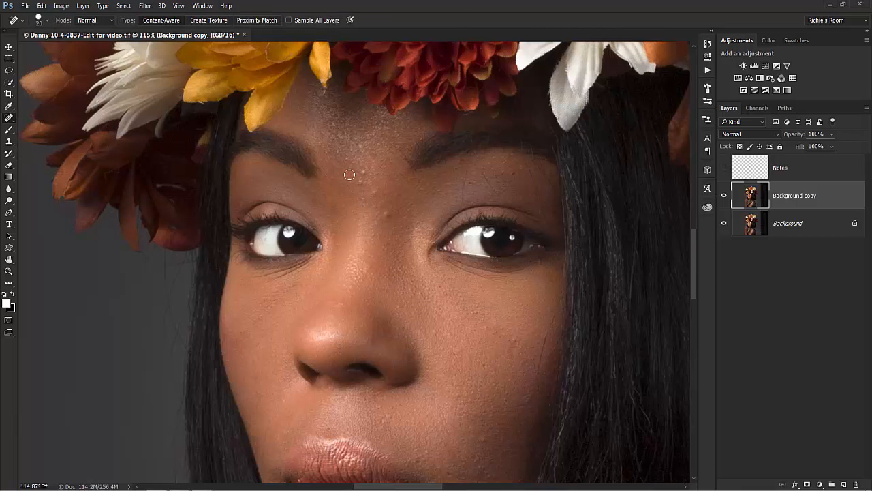
key(alt)
click(374, 194)
Step: Switch to the Healing Brush and set its tip angle to 50° with 64% roundness
right_click(9, 121)
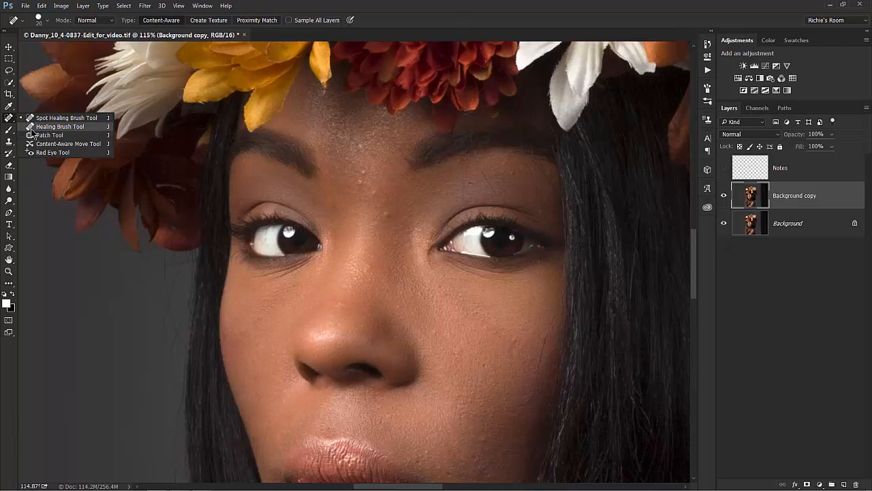
click(30, 129)
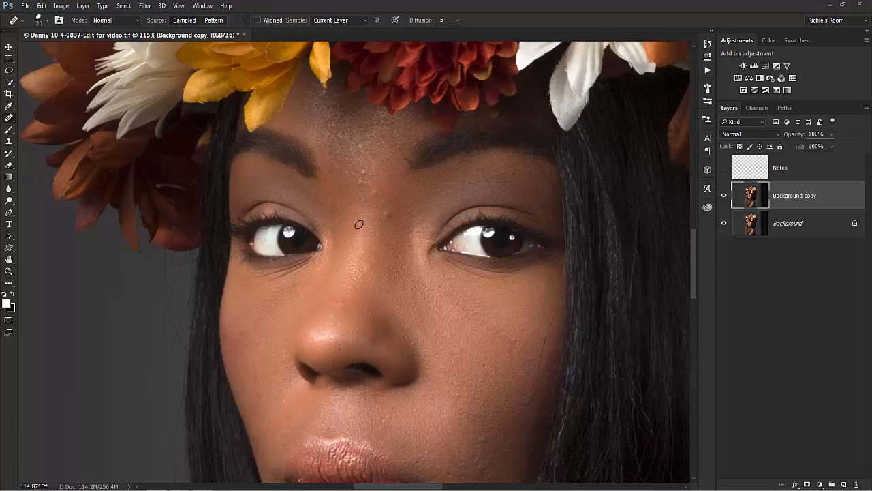
click(47, 20)
drag(36, 122, 38, 105)
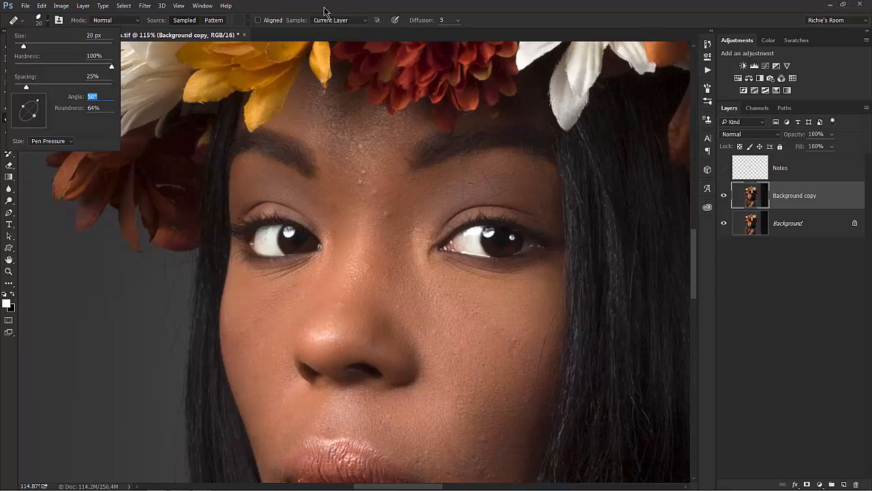
key(Return)
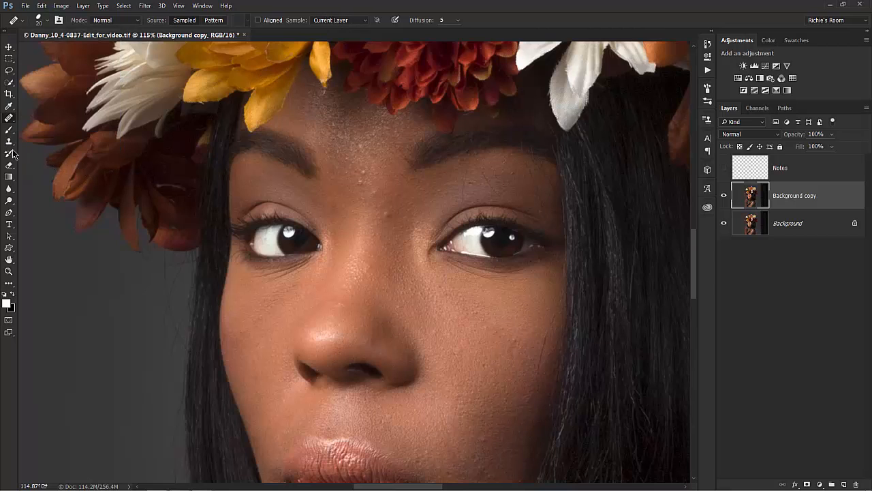
right_click(9, 122)
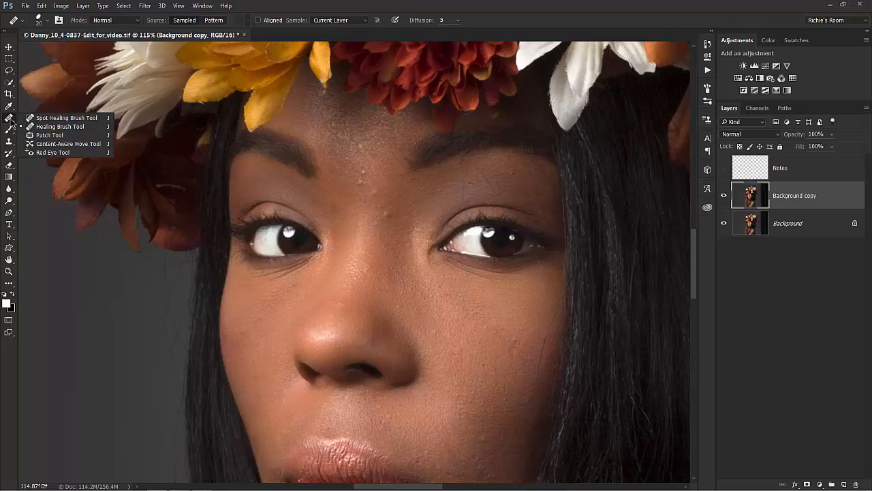
click(30, 117)
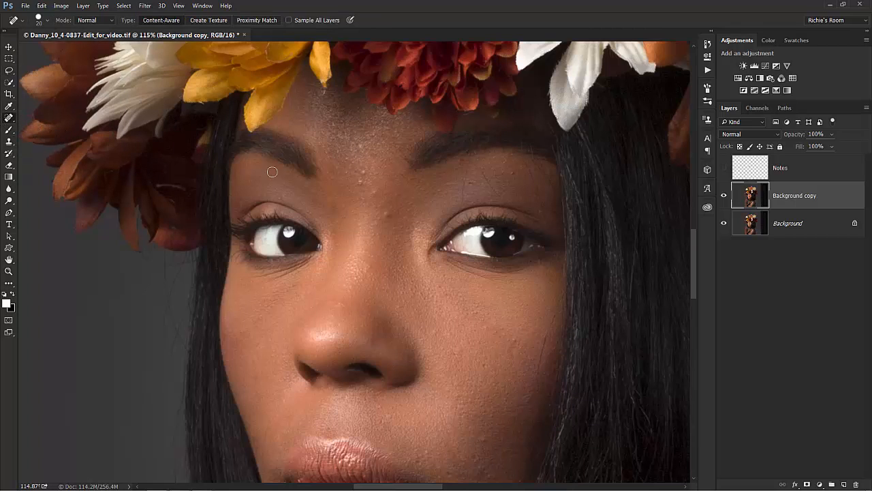
right_click(10, 123)
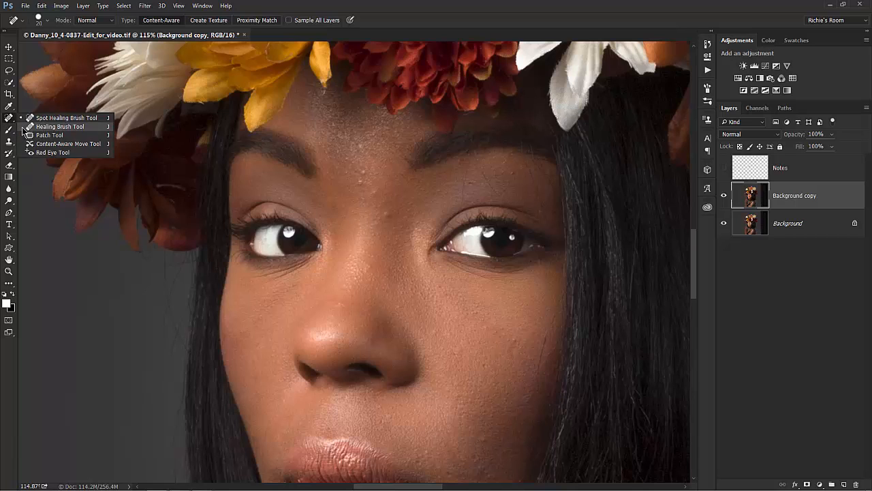
click(31, 127)
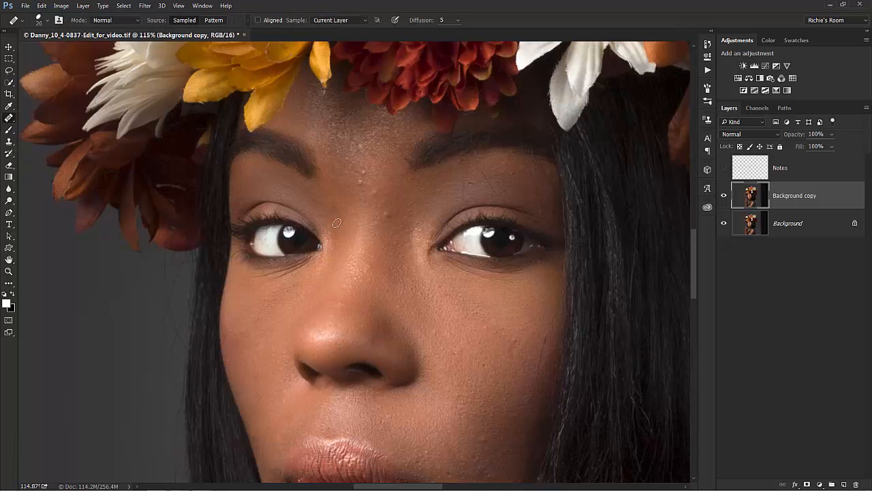
Step: Heal the small bumps between the eyebrows with the Healing Brush, sampling clean skin beside them
key(alt)
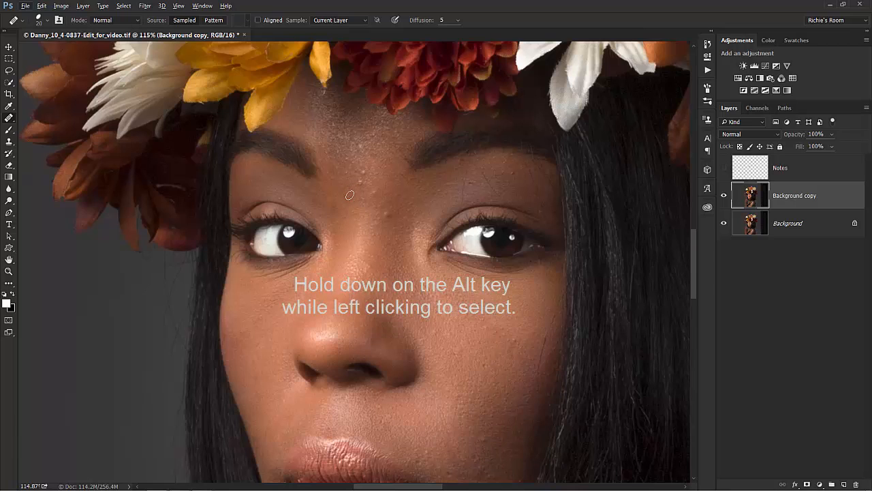
key(alt)
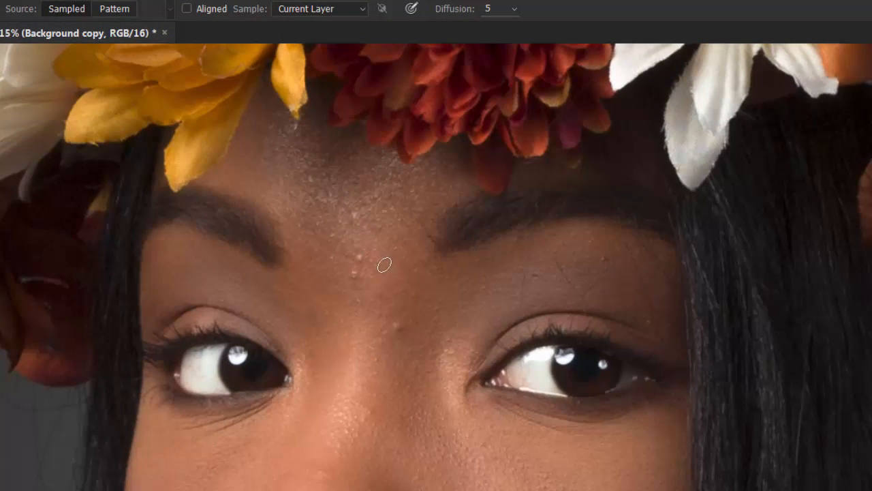
alt+click(385, 265)
drag(355, 254, 364, 260)
alt+click(378, 272)
drag(350, 271, 382, 267)
alt+click(383, 275)
Step: Heal the spots on the upper nose bridge, sampling clean skin just above them
drag(375, 289, 390, 304)
click(391, 324)
alt+click(394, 304)
click(399, 329)
mouse_move(398, 328)
mouse_down()
mouse_move(358, 302)
mouse_move(369, 312)
mouse_up()
alt+click(365, 290)
alt+click(376, 287)
click(397, 291)
Step: Heal the remaining bright specks on the lower forehead and touch up around the nose bridge with nearby clean skin
alt+click(361, 238)
click(353, 216)
alt+click(374, 244)
drag(372, 222, 380, 229)
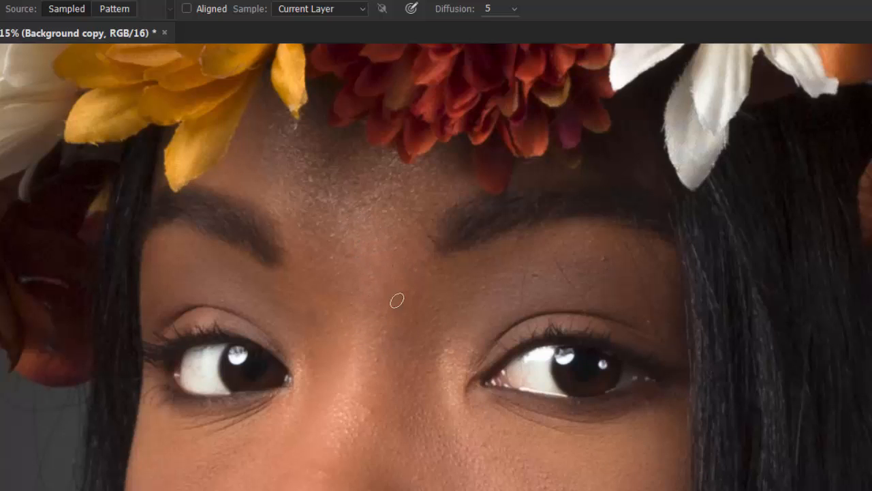
click(407, 312)
alt+click(378, 242)
click(363, 228)
click(310, 291)
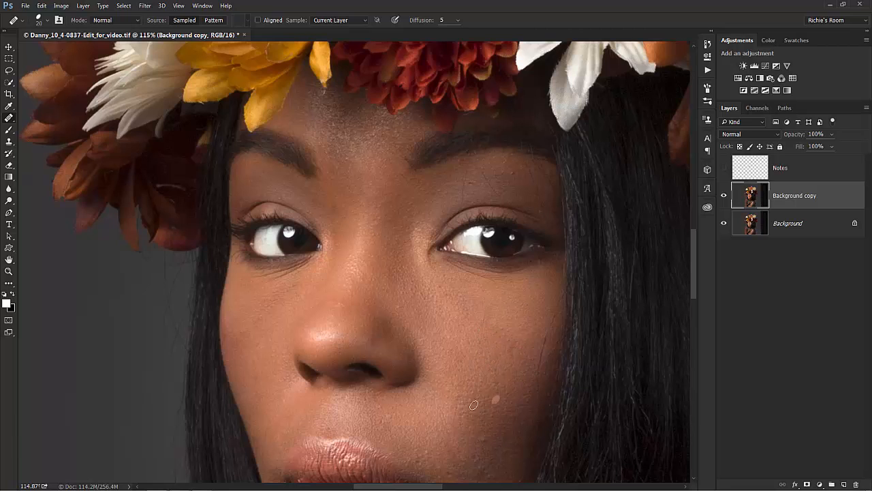
Step: Heal the blemishes on the shadowed cheek beside the corner of the mouth, sampling skin next to them
mouse_move(383, 370)
mouse_down()
mouse_move(409, 335)
mouse_move(337, 212)
mouse_up()
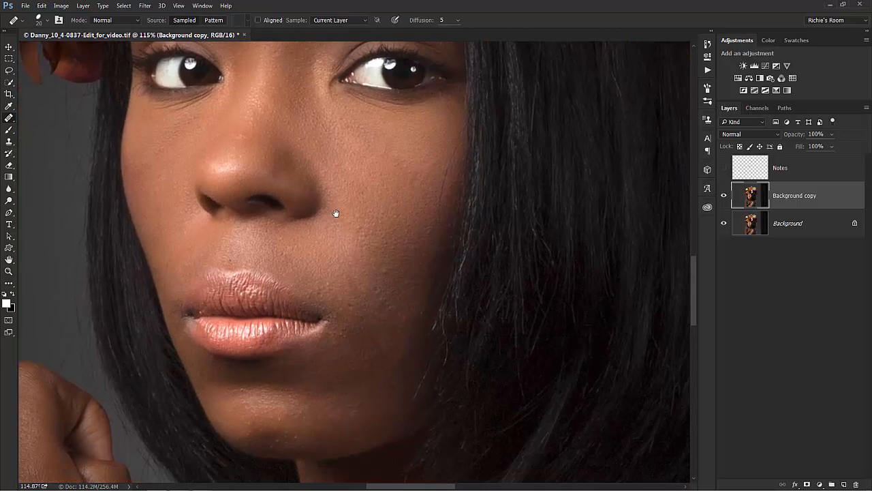
click(430, 273)
click(394, 304)
click(378, 292)
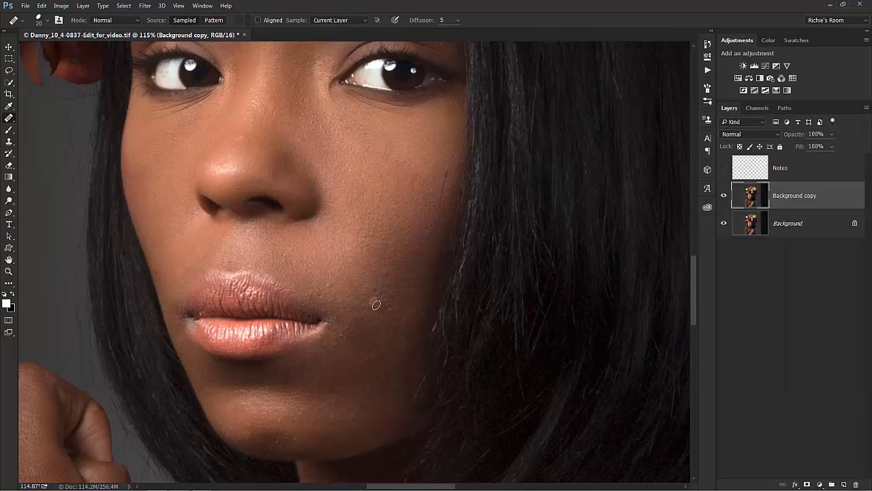
key(alt)
alt+click(377, 274)
click(385, 272)
Step: Clean up the remaining spots on the cheek beside the nose and below the mouth corner using resampled skin
click(330, 274)
key(alt)
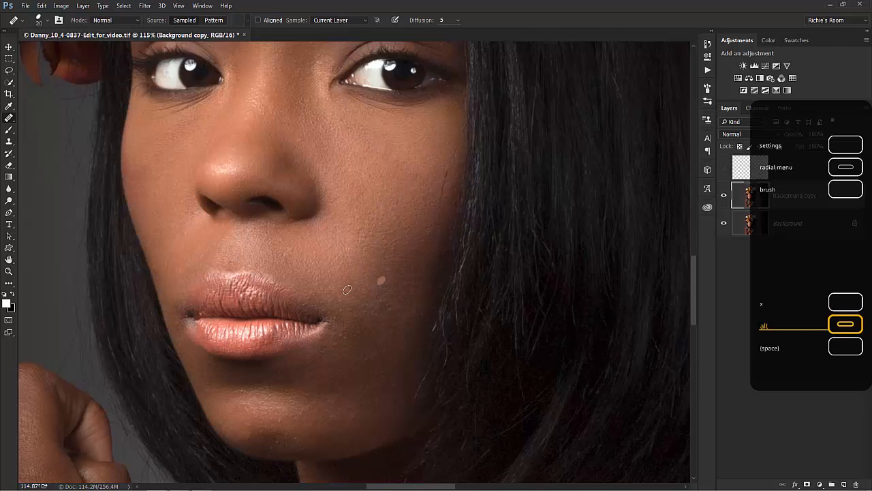
alt+click(386, 286)
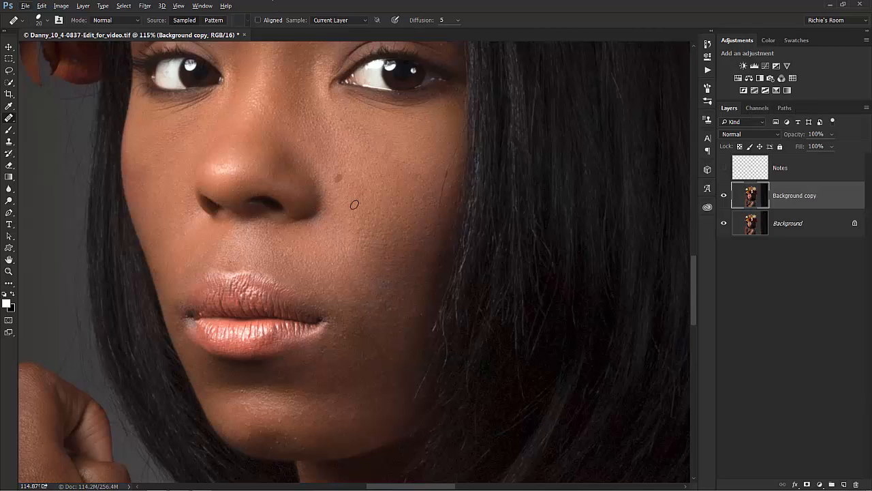
click(332, 186)
alt+click(340, 393)
Step: Heal the marks and stray hair on the outer shadowed cheek along the hair edge
mouse_move(227, 244)
mouse_down()
mouse_move(258, 230)
mouse_move(317, 225)
mouse_up()
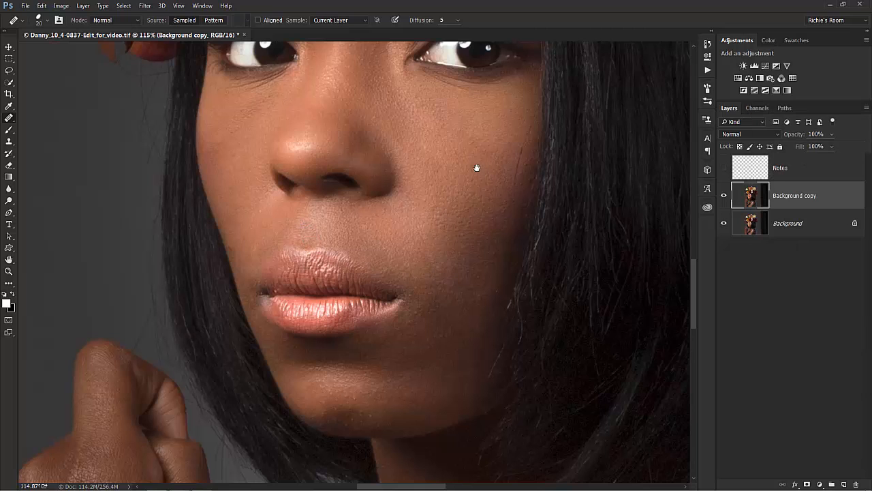
drag(475, 170, 415, 222)
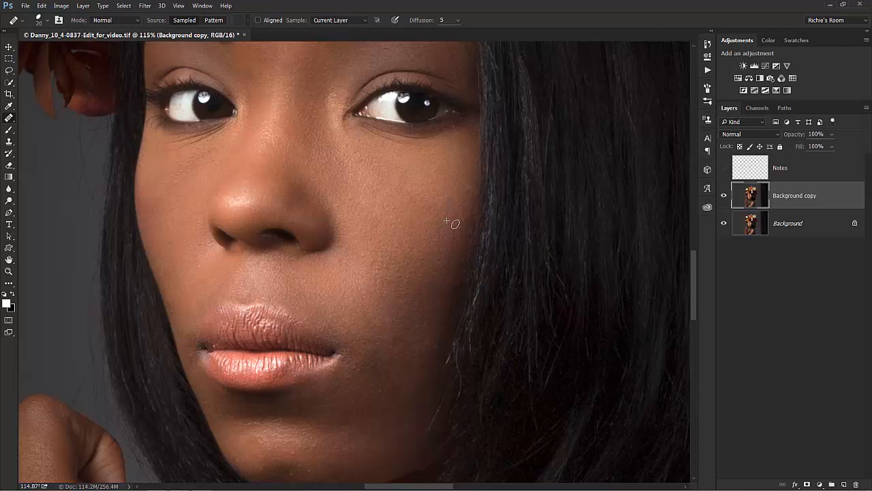
click(444, 270)
Step: Remove the stray hairs and specks between the eyebrow and eyelid on the shadowed side, and resample skin below the eye
drag(356, 207, 388, 339)
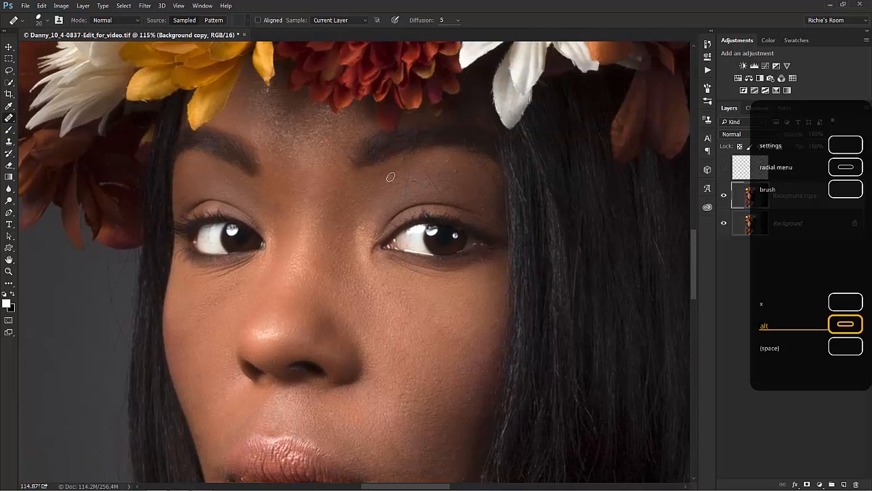
drag(406, 173, 404, 199)
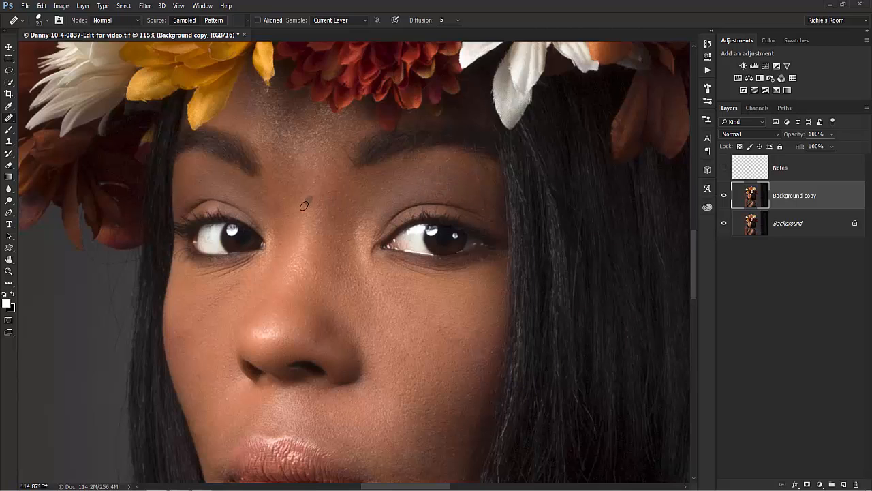
alt+click(378, 294)
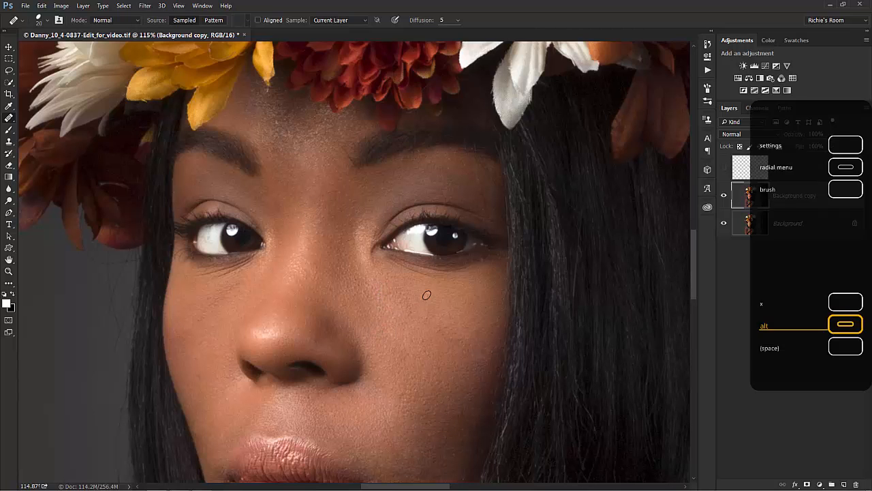
Step: Examine the retouched skin across the whole portrait and up close for remaining blemishes
scroll(390, 290, down, 7)
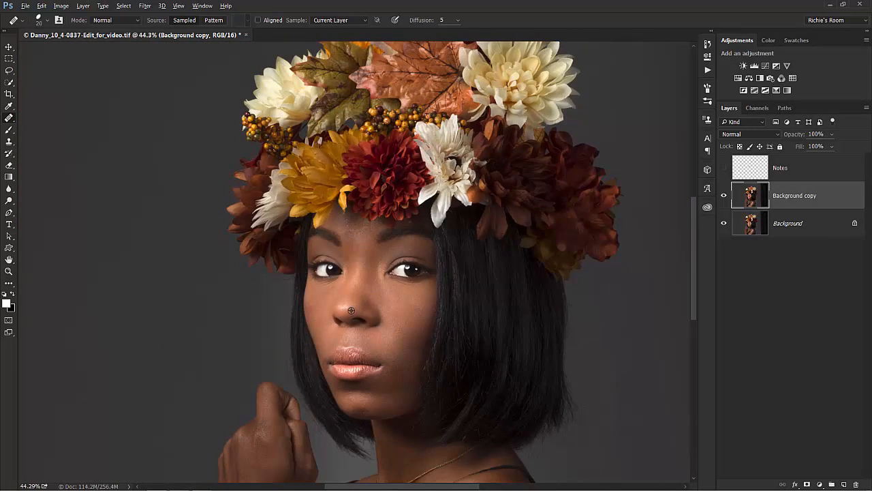
scroll(351, 310, down, 3)
scroll(344, 309, up, 2)
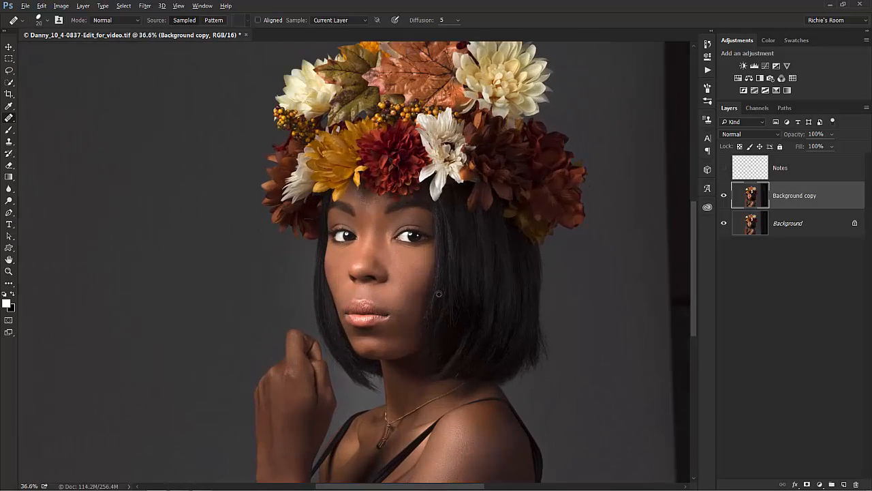
scroll(436, 293, up, 2)
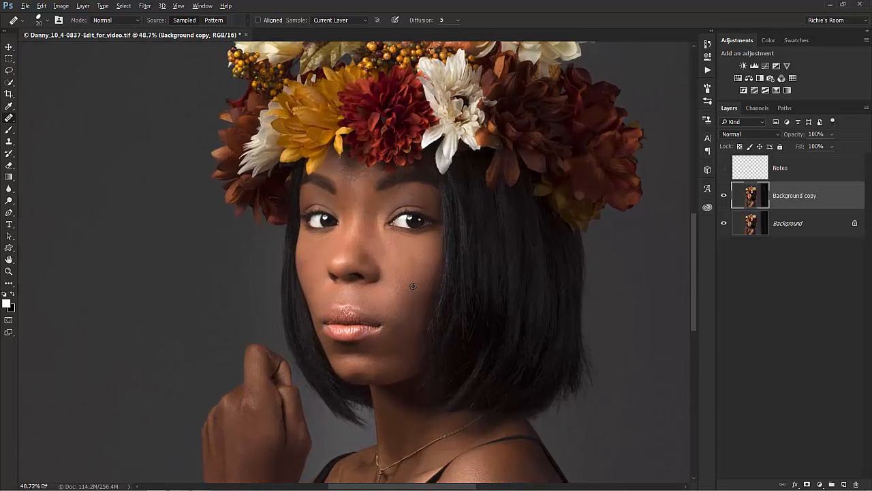
scroll(413, 285, down, 2)
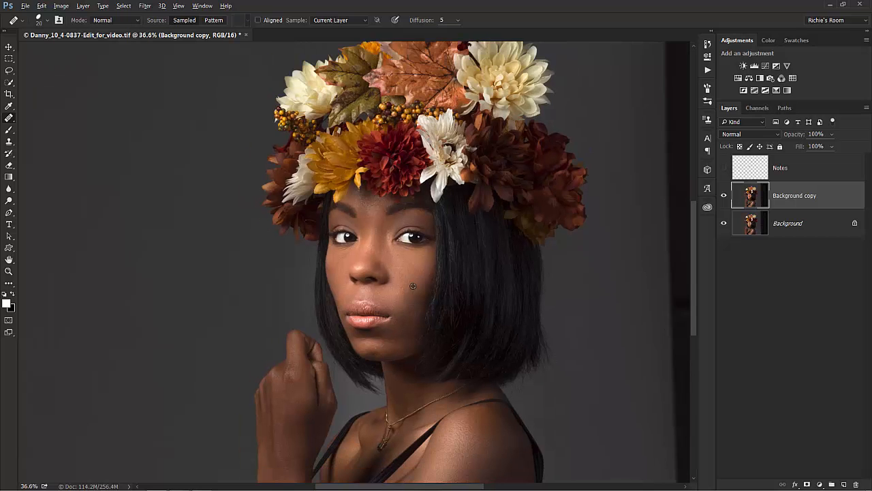
scroll(413, 285, up, 2)
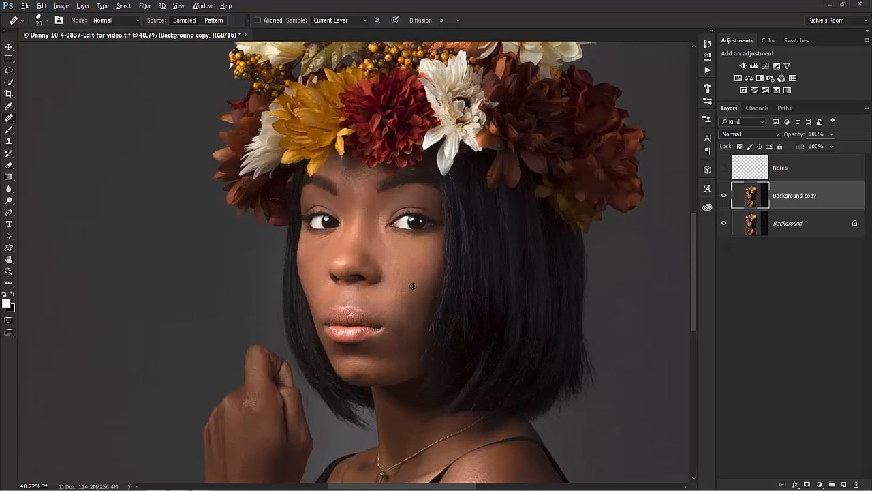
scroll(413, 286, up, 5)
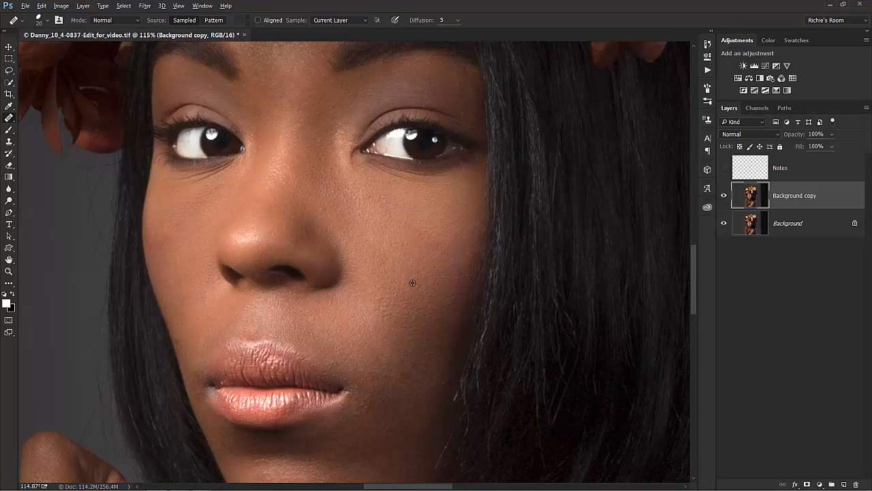
Step: Compare the skin texture on the cheeks, nose and forehead between the full-image view and close-up magnification
scroll(413, 282, down, 9)
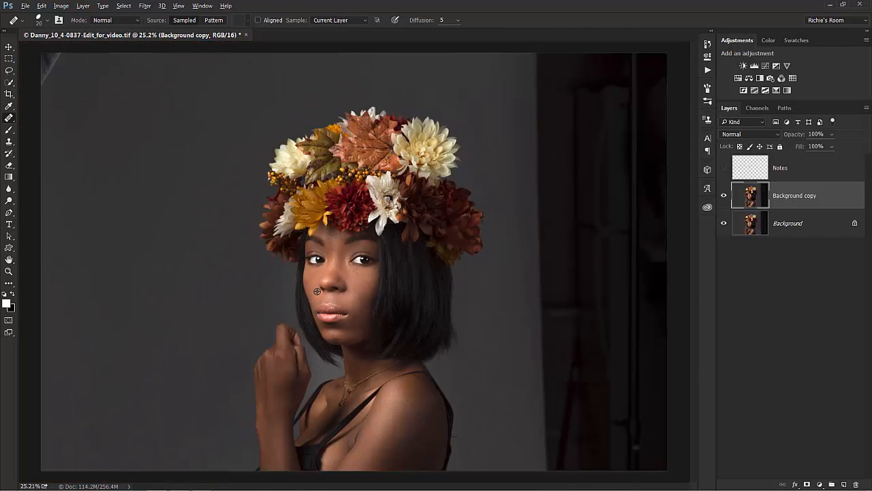
scroll(334, 303, up, 4)
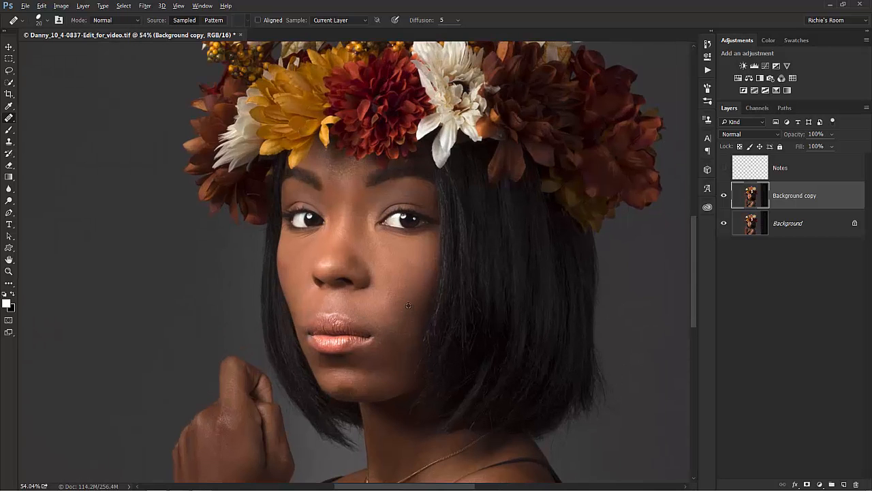
scroll(402, 257, up, 5)
scroll(400, 254, down, 3)
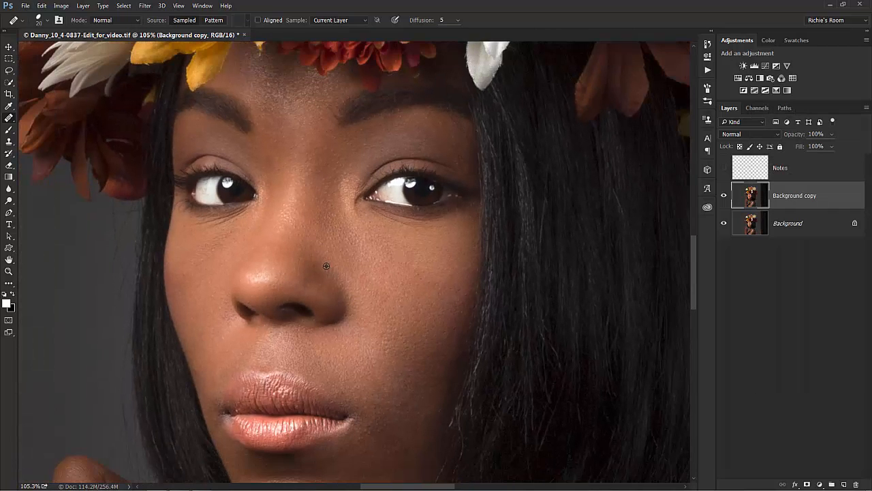
scroll(286, 247, up, 4)
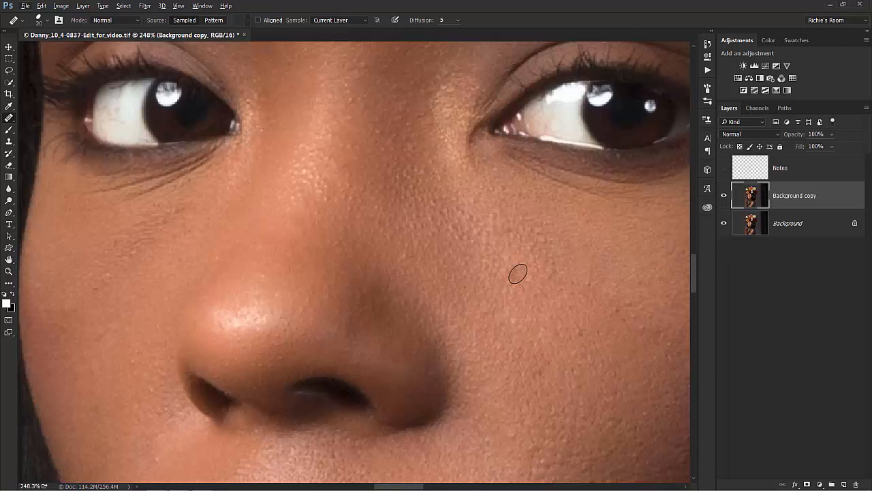
scroll(518, 265, down, 15)
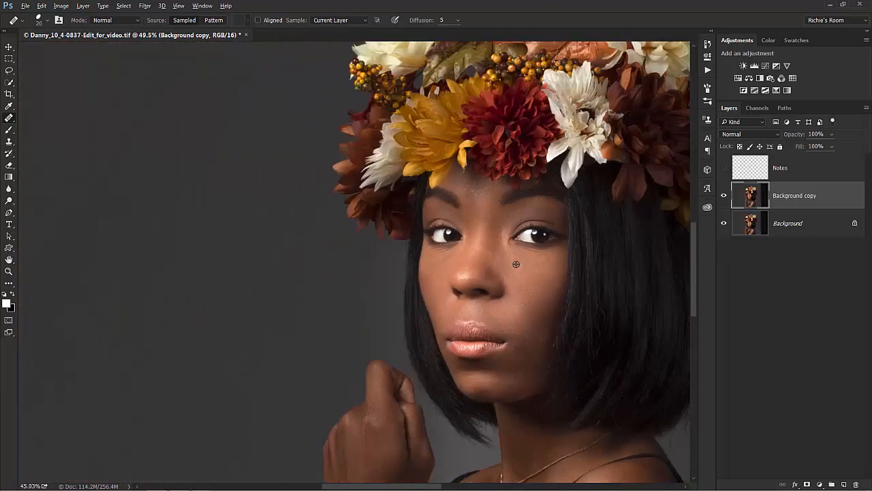
scroll(508, 293, up, 5)
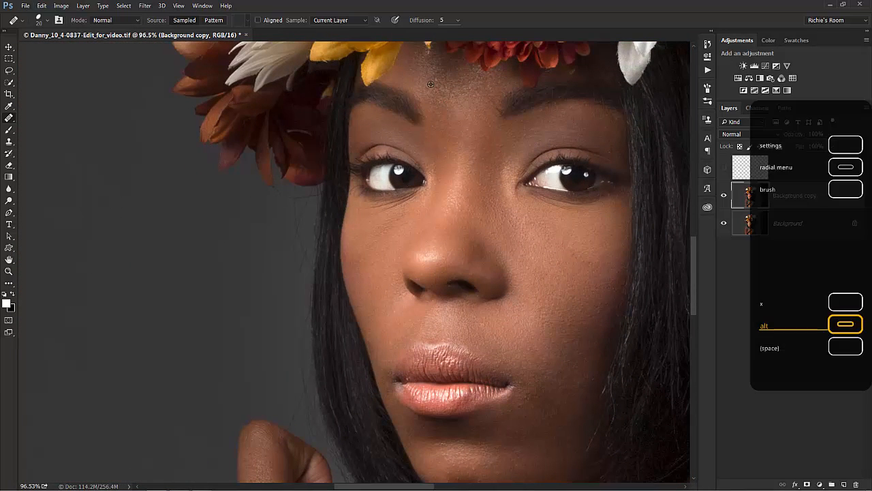
key(alt)
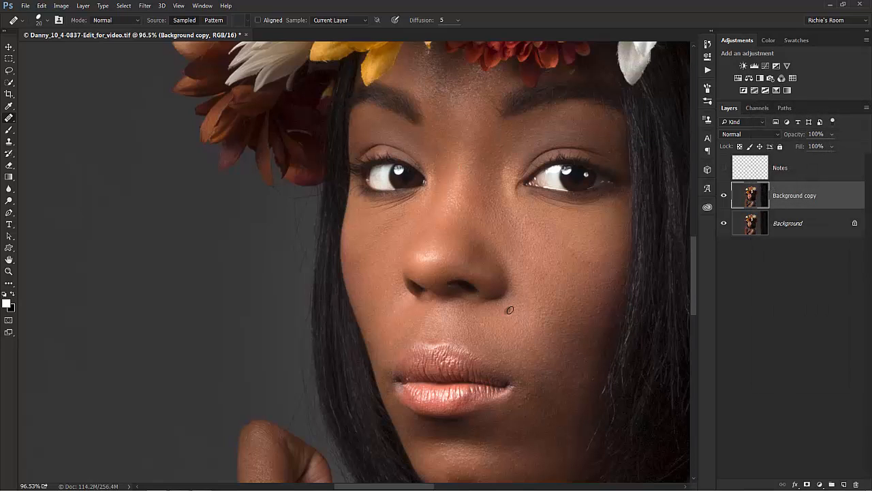
Step: Heal the blemishes along the lower edge of the chin with the Healing Brush, using skin sampled nearby
key(space)
mouse_move(530, 332)
mouse_down()
mouse_move(481, 295)
mouse_move(395, 181)
mouse_up()
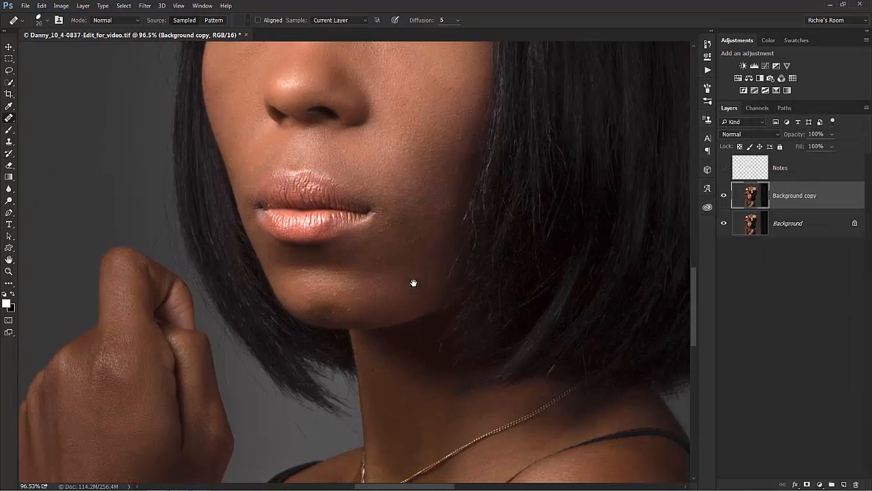
alt+click(345, 298)
drag(334, 294, 345, 298)
Step: Resample clean skin on the shadowed cheek beside the small mark below the outer eye
key(space)
drag(411, 147, 428, 297)
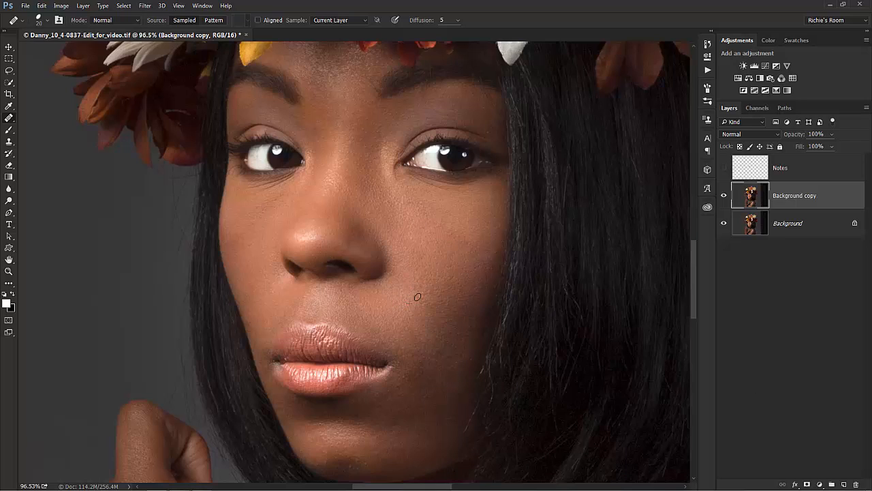
key(alt)
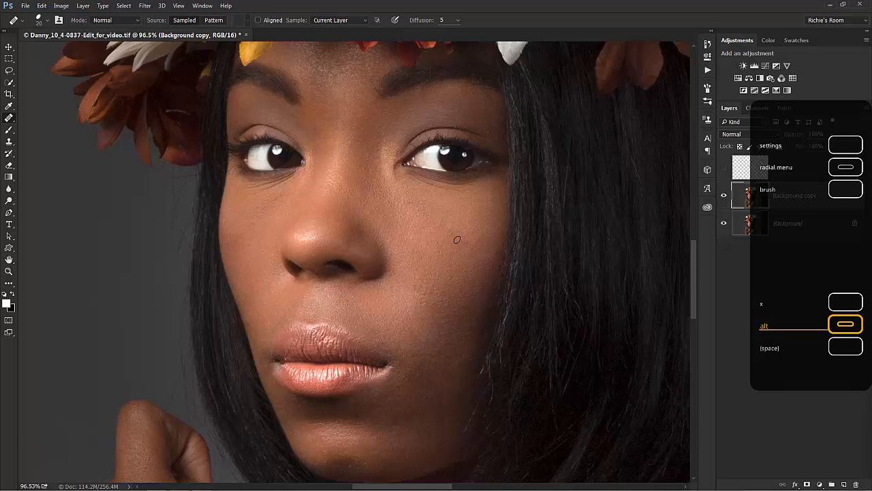